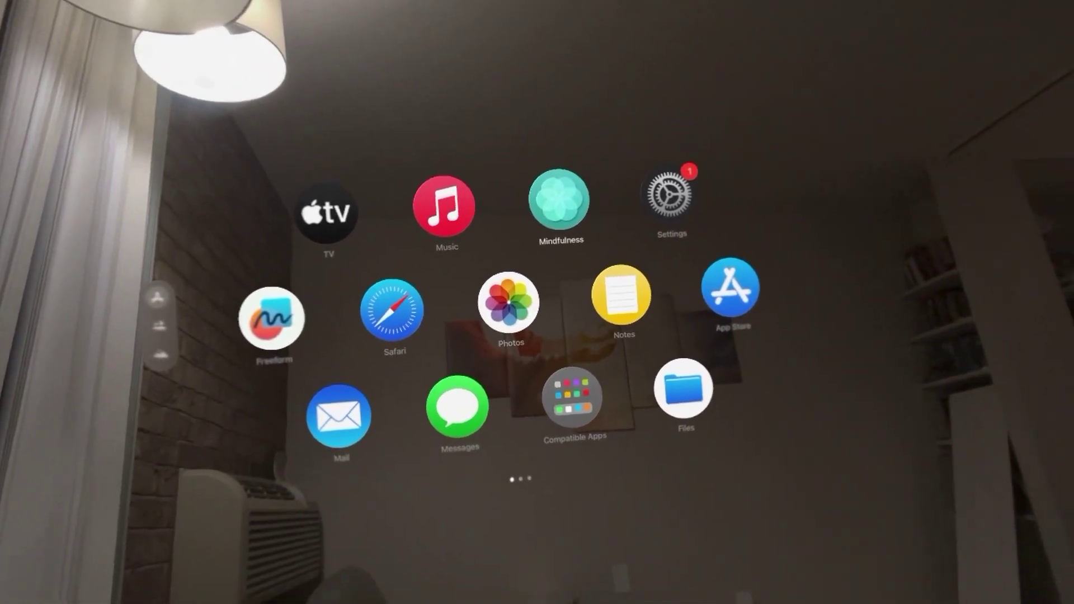
- Launch Settings on the TV Provider page, then bring up Control Center over it
click(626, 168)
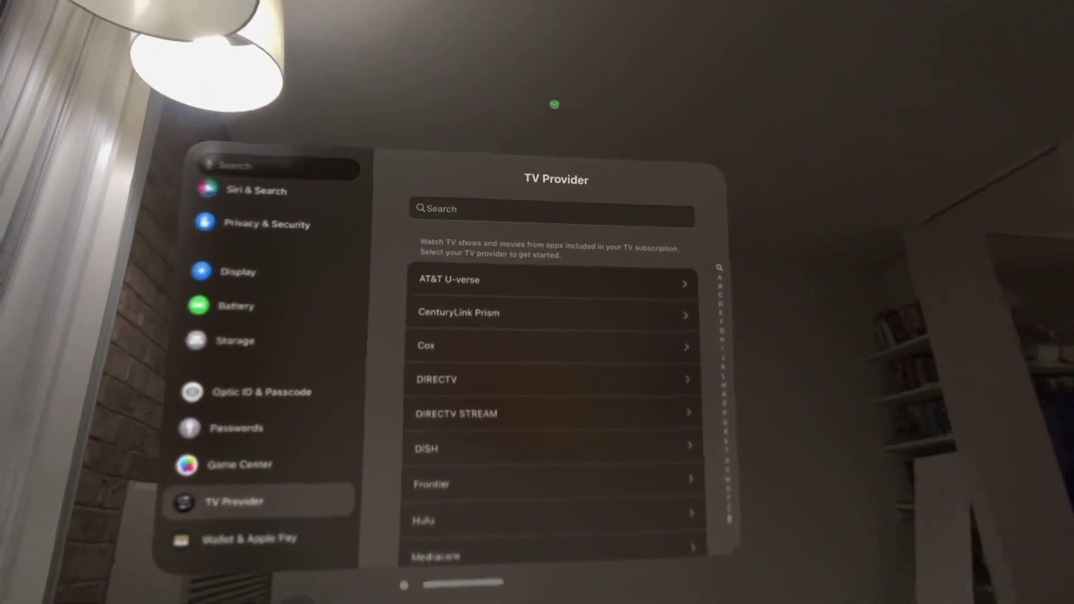
click(554, 101)
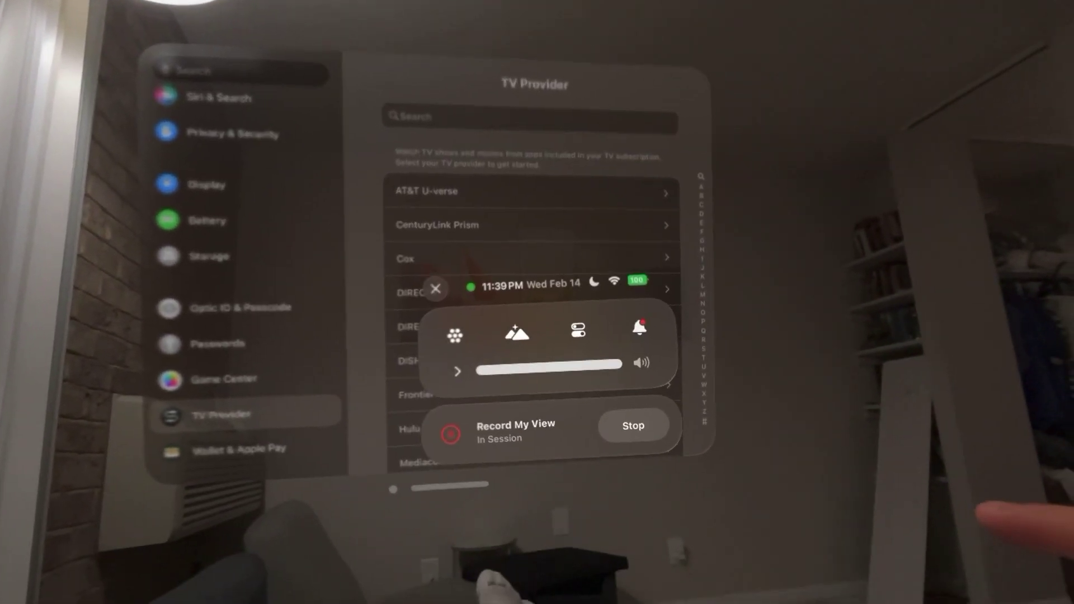